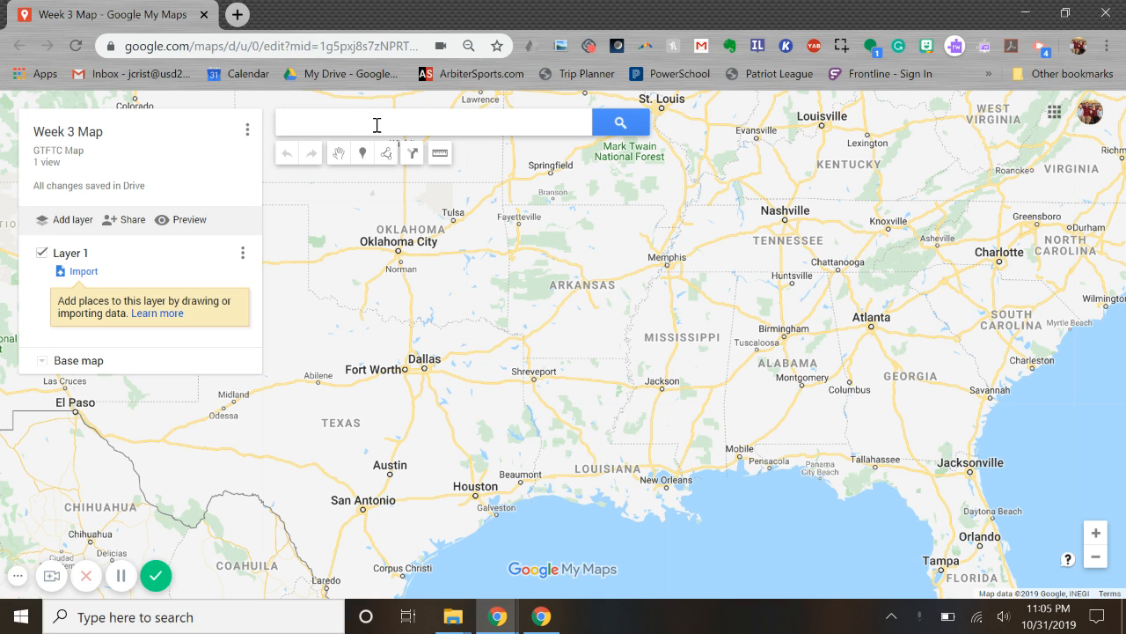
Step: Search for Clearwater, KS, USA and add the found place to Layer 1 of the map
{"action": "left_click", "coordinate": [377, 125]}
{"action": "type", "text": "cle"}
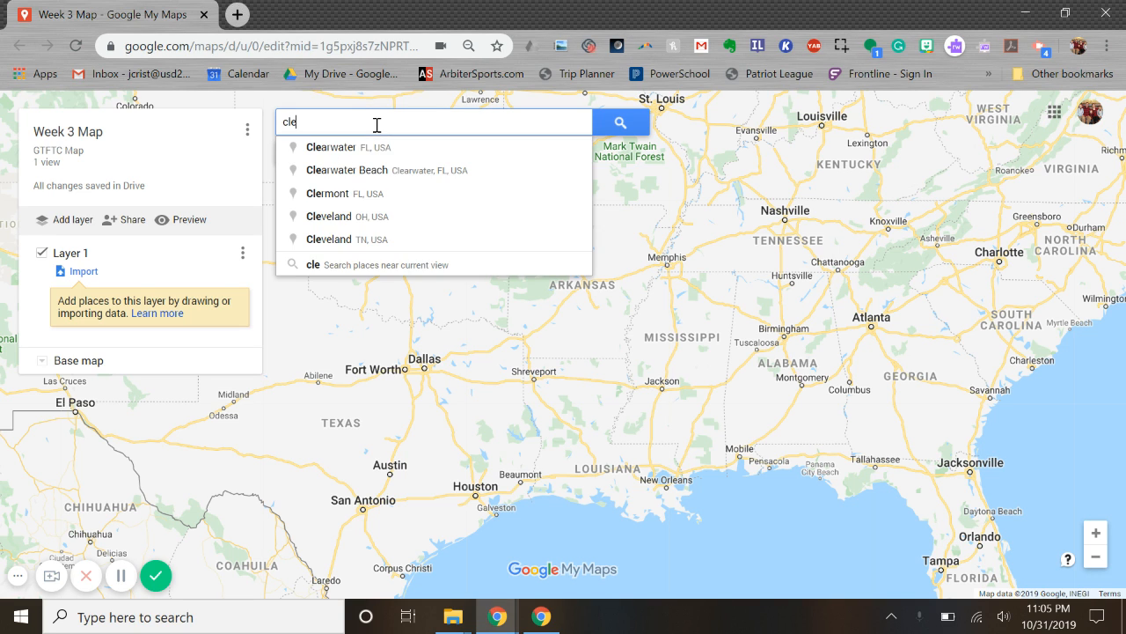
{"action": "type", "text": "arw"}
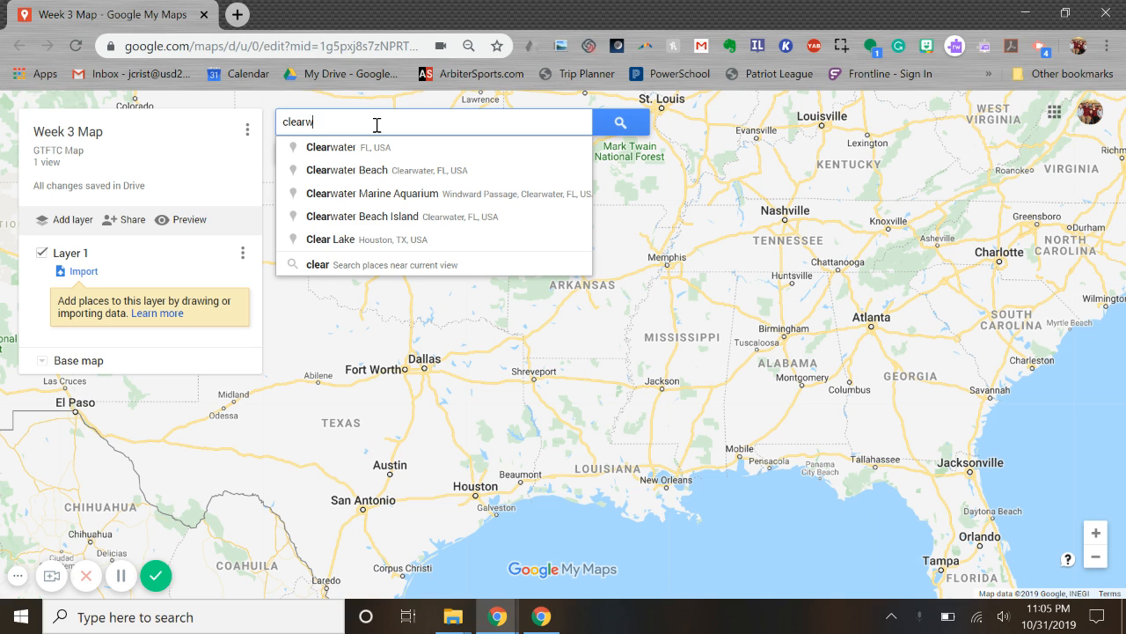
{"action": "type", "text": "ater"}
{"action": "key", "text": "Down"}
{"action": "key", "text": "Down"}
{"action": "key", "text": "Down"}
{"action": "key", "text": "Down"}
{"action": "key", "text": "Down"}
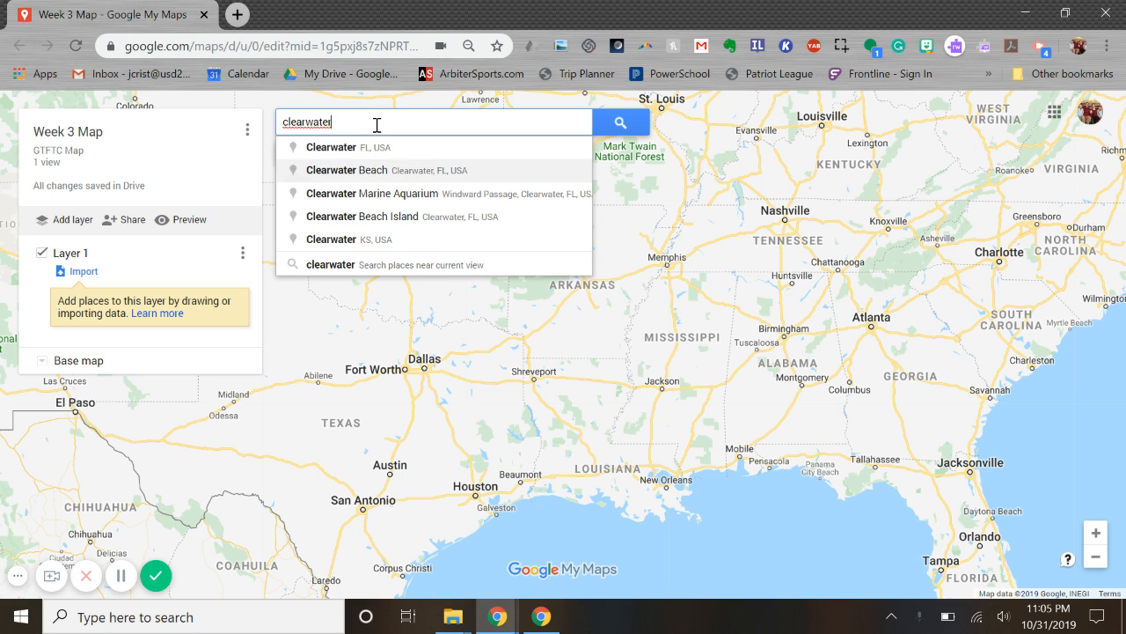
{"action": "key", "text": "Return"}
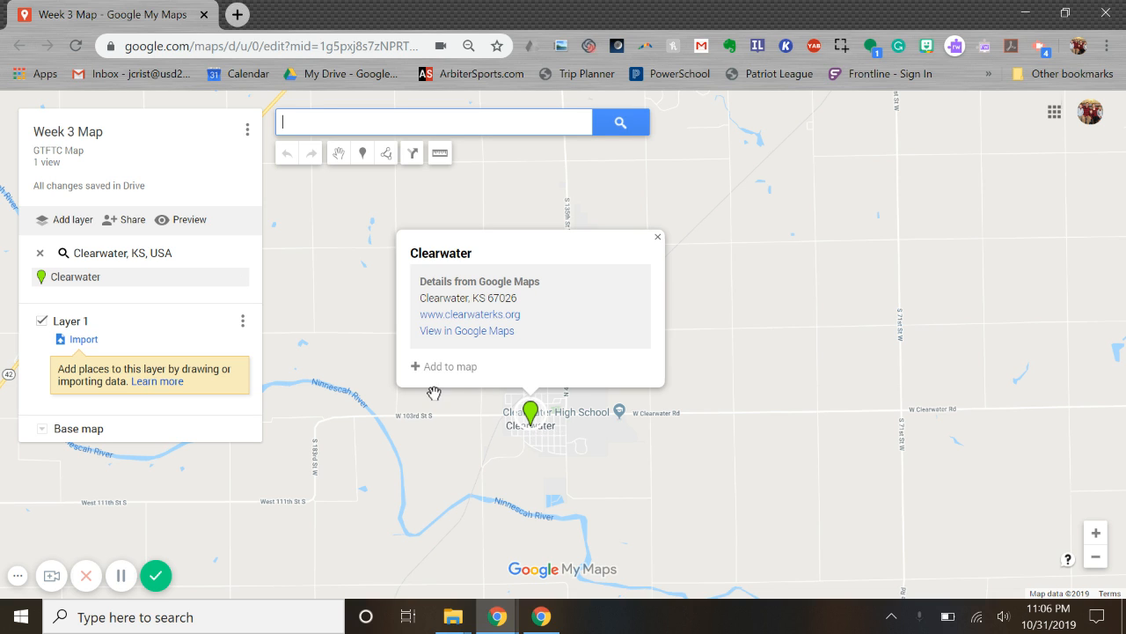
{"action": "left_click", "coordinate": [420, 366]}
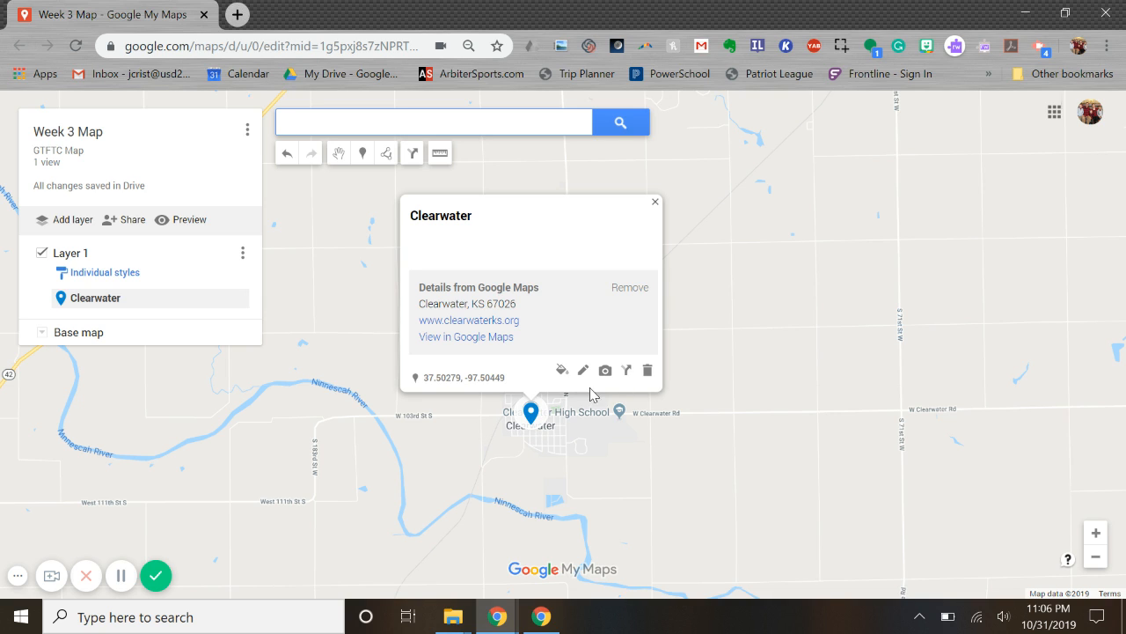
{"action": "left_click", "coordinate": [654, 201]}
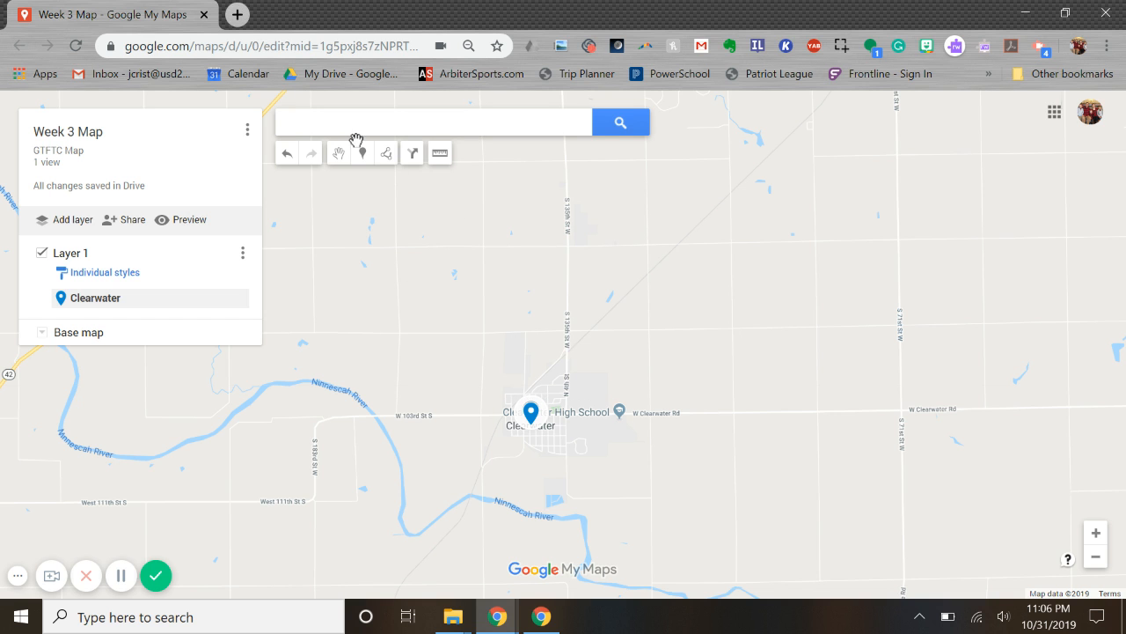
Step: Place a new marker on W Clearwater Rd just east of South 119th St W, beyond Clearwater High School
{"action": "scroll", "coordinate": [551, 422], "scroll_direction": "up", "scroll_amount": 1}
{"action": "scroll", "coordinate": [552, 421], "scroll_direction": "up", "scroll_amount": 1}
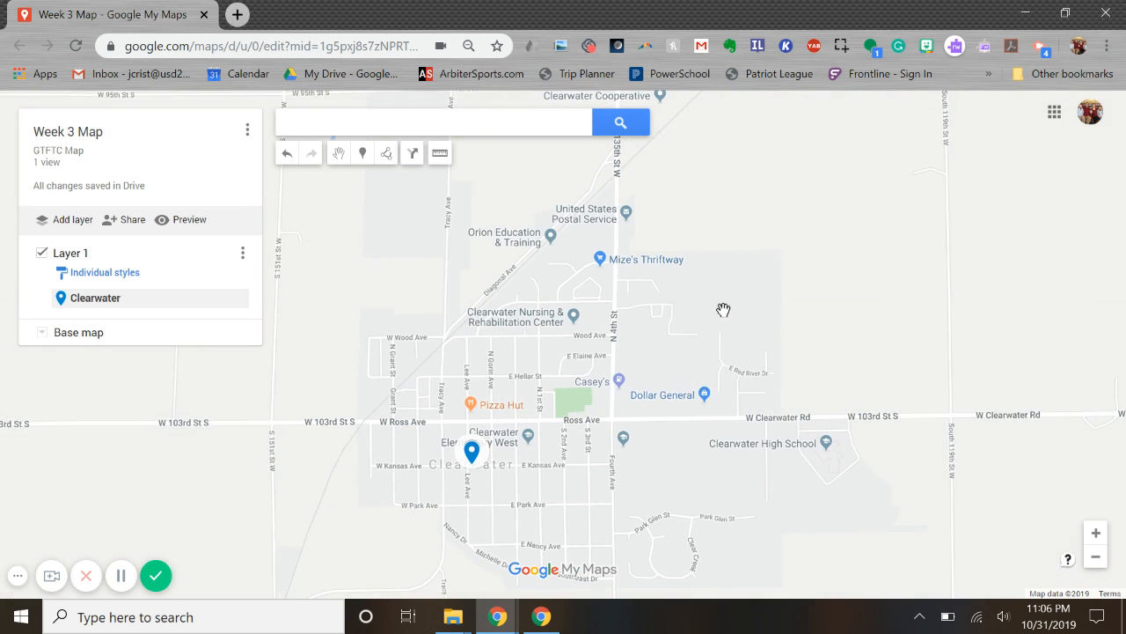
{"action": "scroll", "coordinate": [725, 309], "scroll_direction": "down", "scroll_amount": 3}
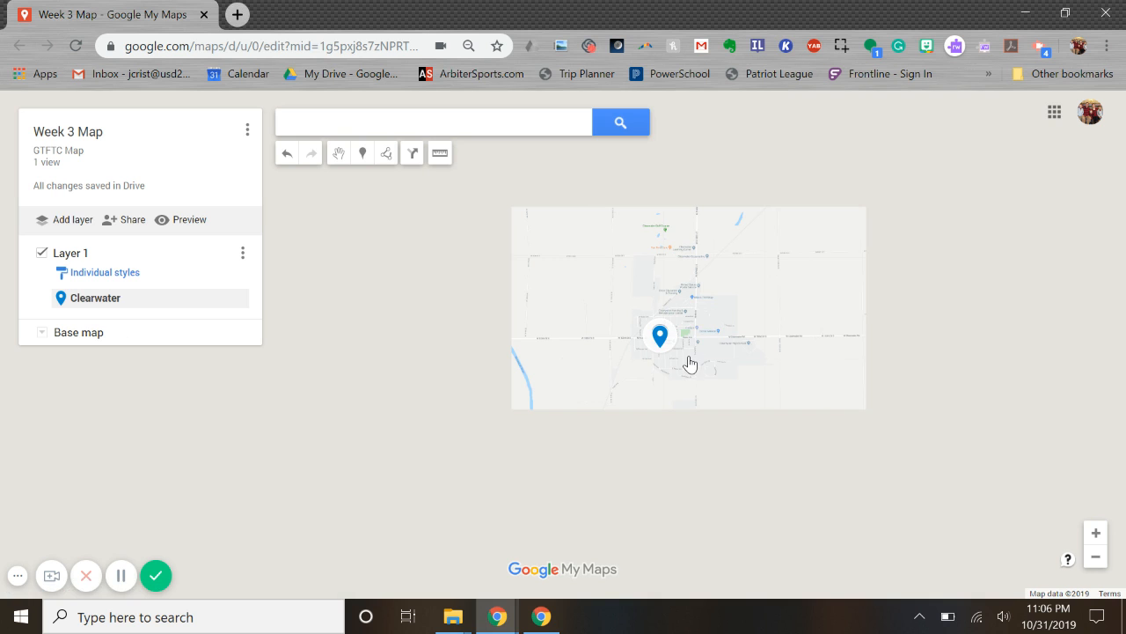
{"action": "scroll", "coordinate": [688, 361], "scroll_direction": "up", "scroll_amount": 2}
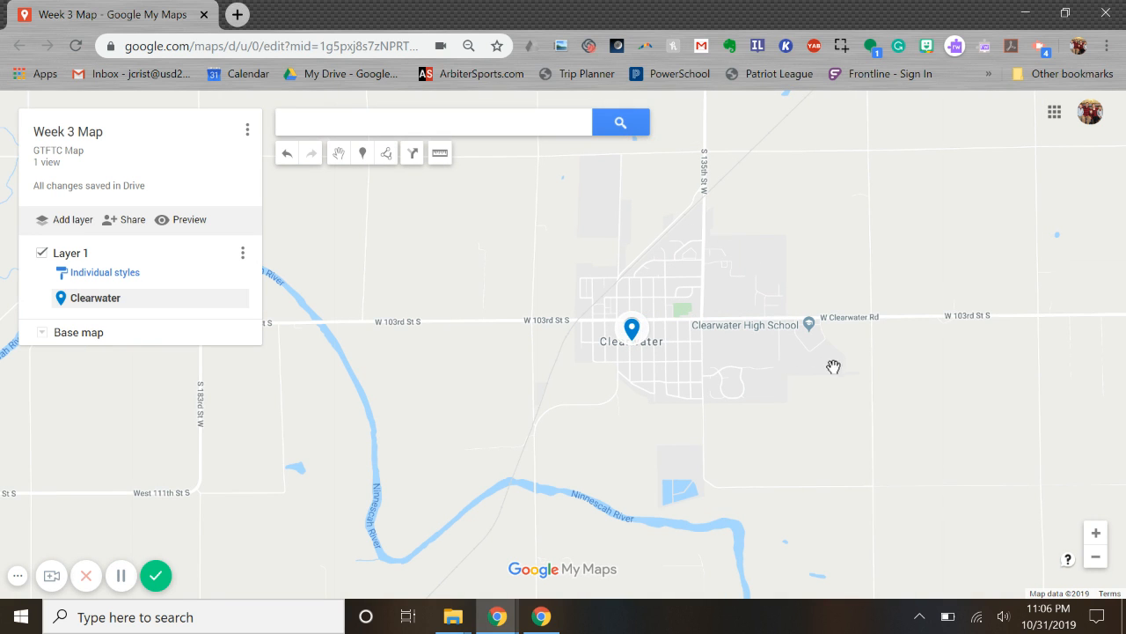
{"action": "scroll", "coordinate": [818, 346], "scroll_direction": "up", "scroll_amount": 1}
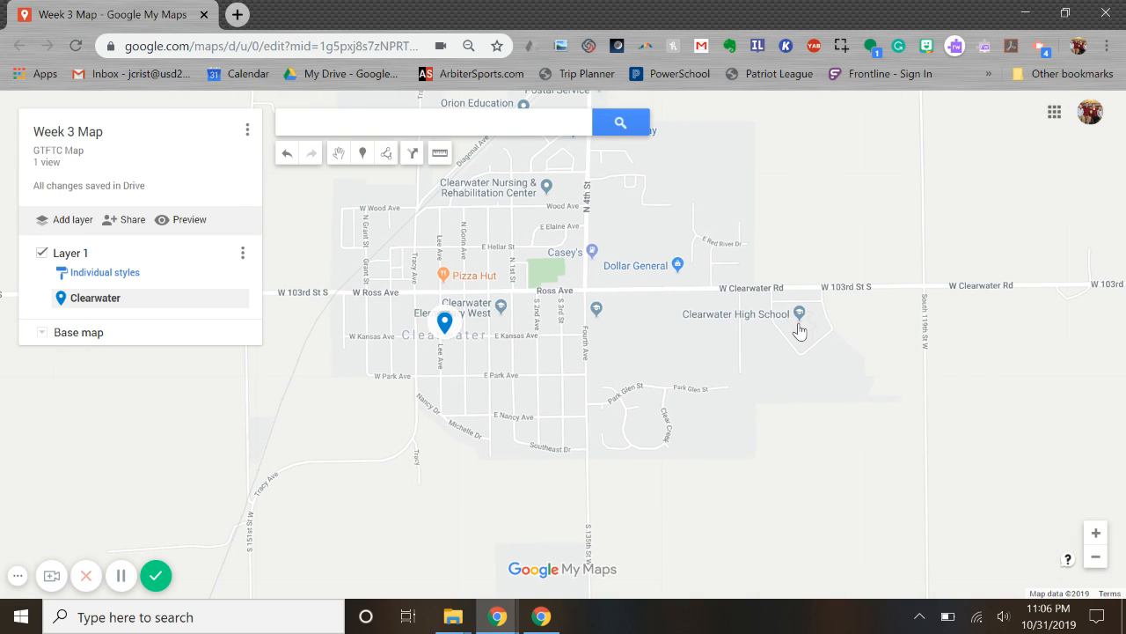
{"action": "left_click", "coordinate": [363, 155]}
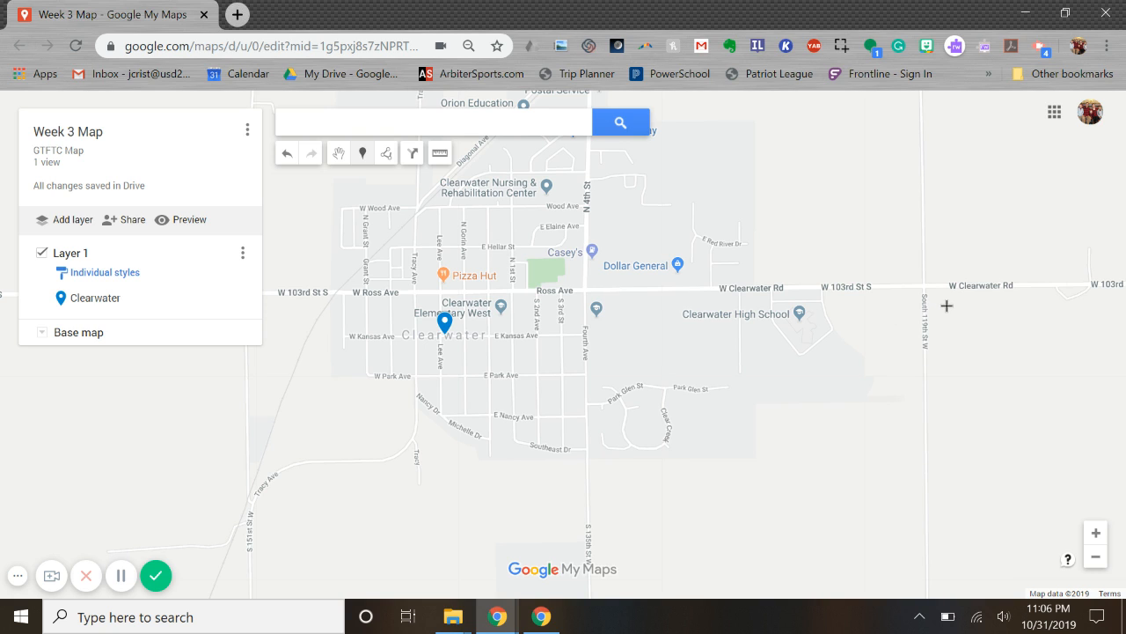
{"action": "left_click", "coordinate": [948, 305]}
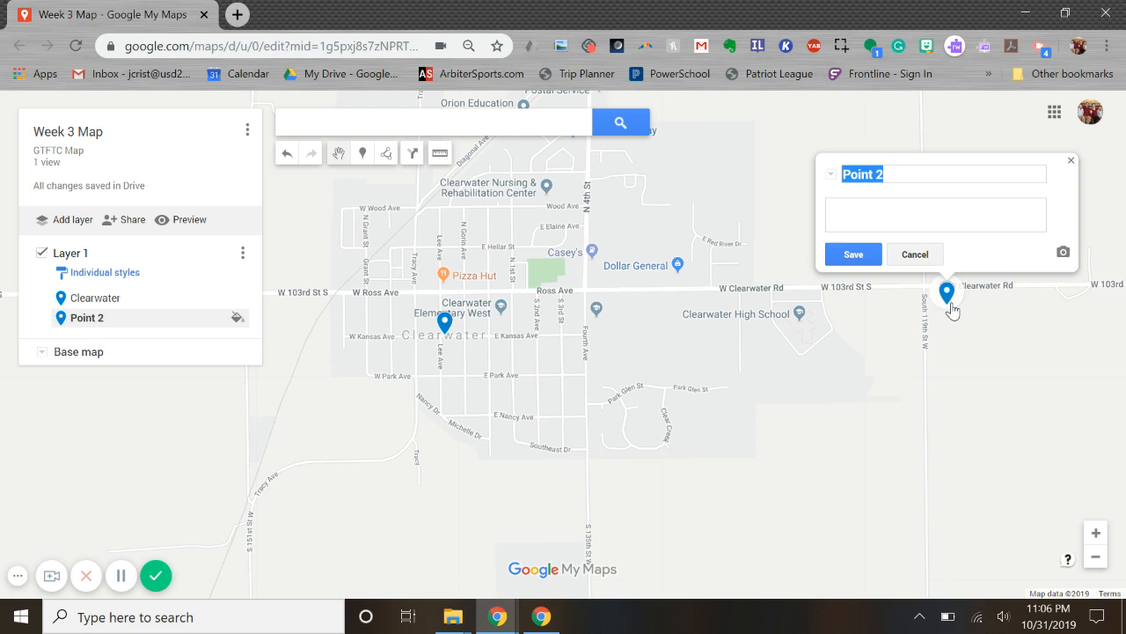
Step: Title the new marker Charles Engineering, describe it as "Company in Clearwater, KS", and save it
{"action": "type", "text": "Char"}
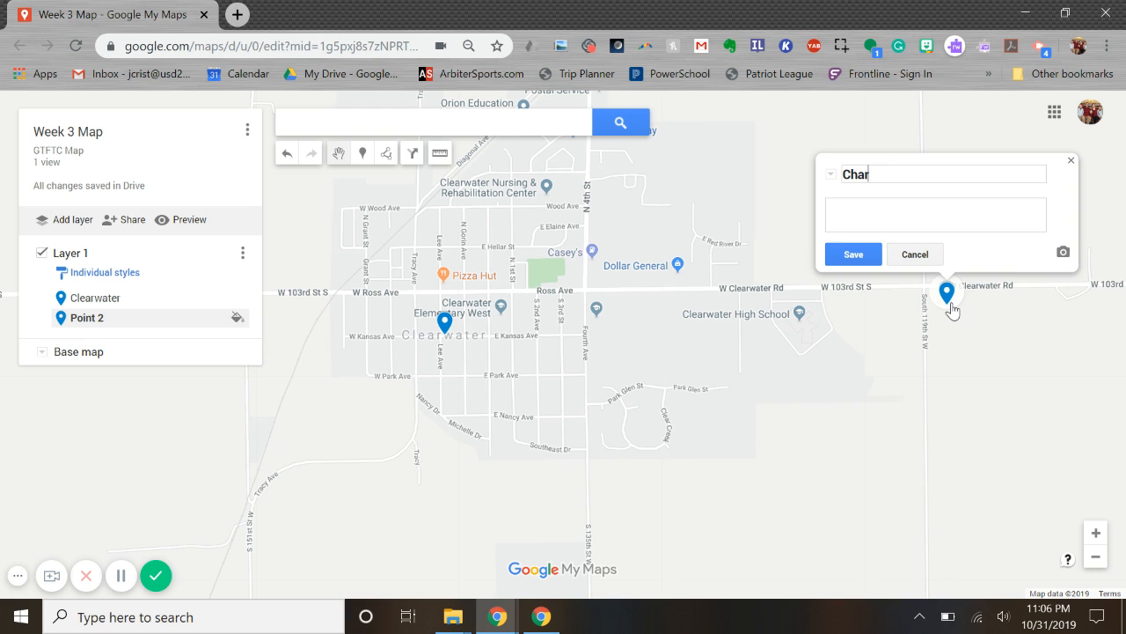
{"action": "type", "text": "les Engineering"}
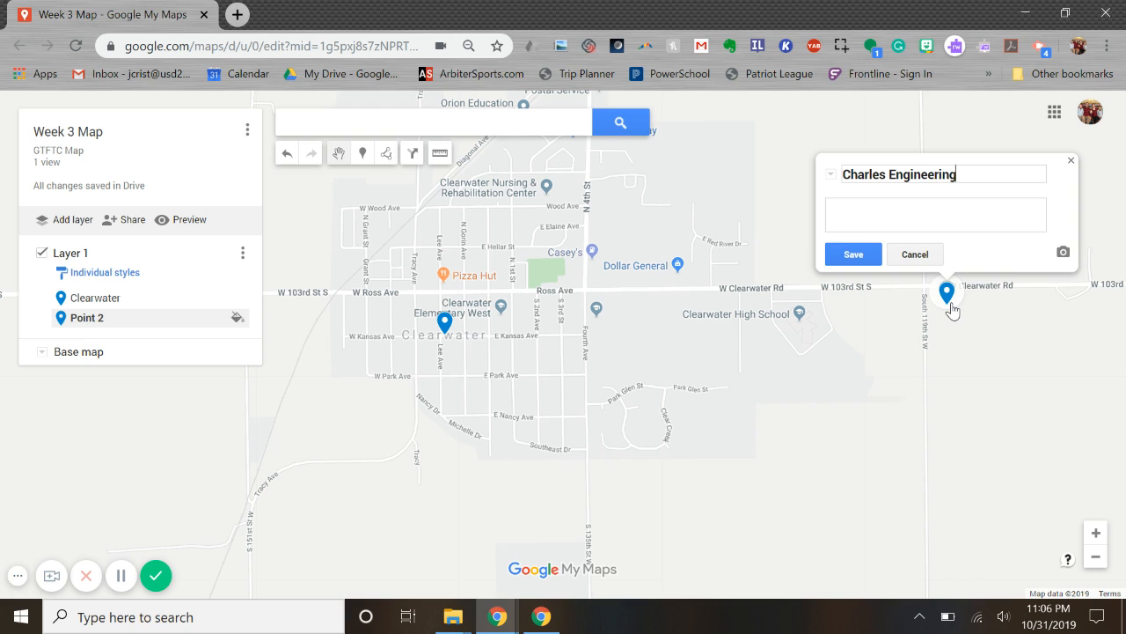
{"action": "left_click", "coordinate": [891, 213]}
{"action": "type", "text": "Company in Clearwater"}
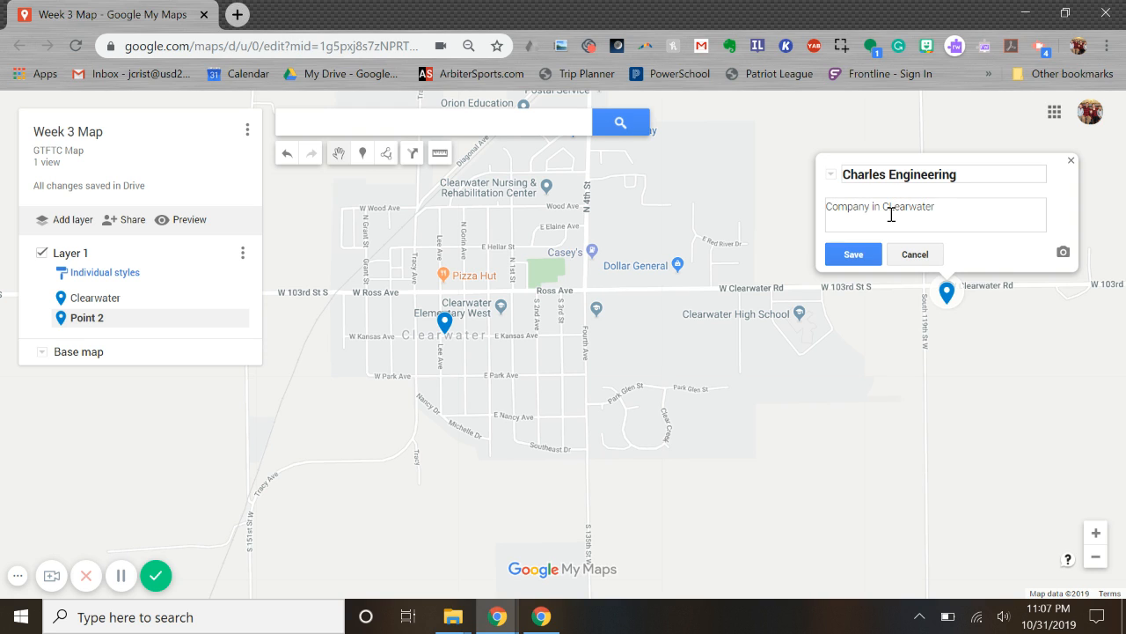
{"action": "type", "text": ", K"}
{"action": "left_click", "coordinate": [895, 209]}
{"action": "key", "text": "BackSpace"}
{"action": "type", "text": "l"}
{"action": "left_click", "coordinate": [868, 255]}
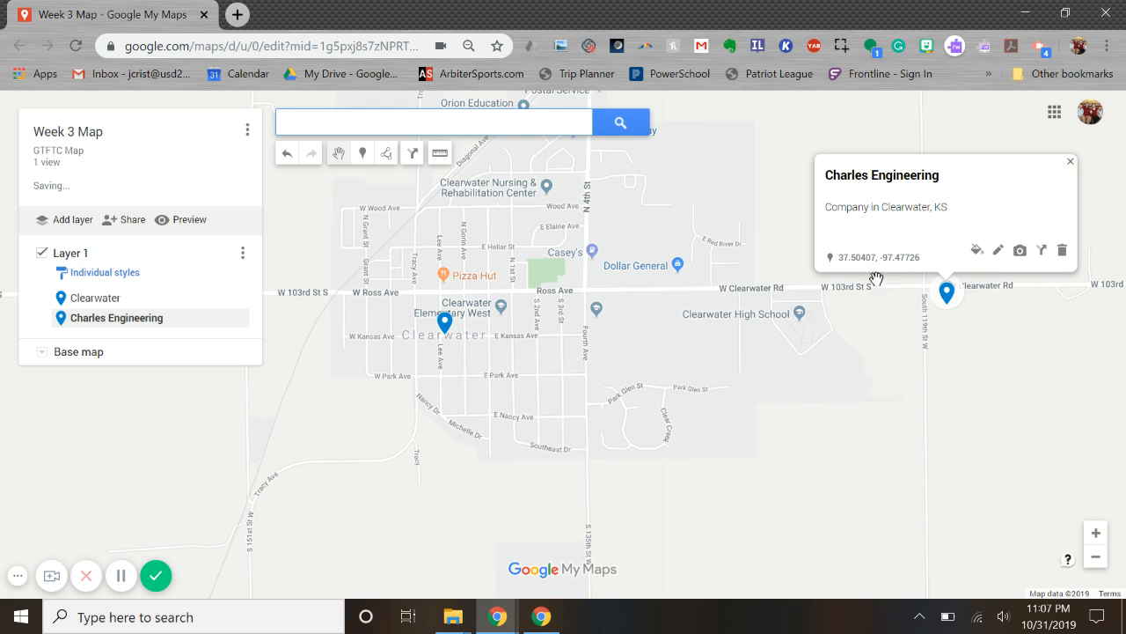
Step: Remove the Google Maps details from the Clearwater marker and save it
{"action": "left_click", "coordinate": [447, 326]}
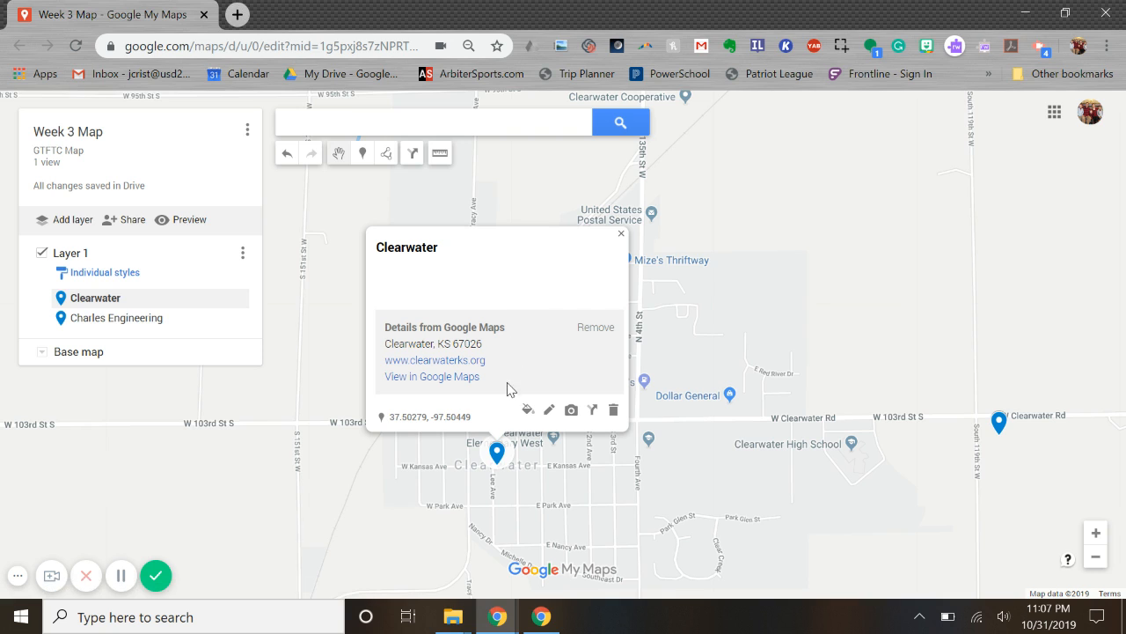
{"action": "left_click", "coordinate": [550, 411]}
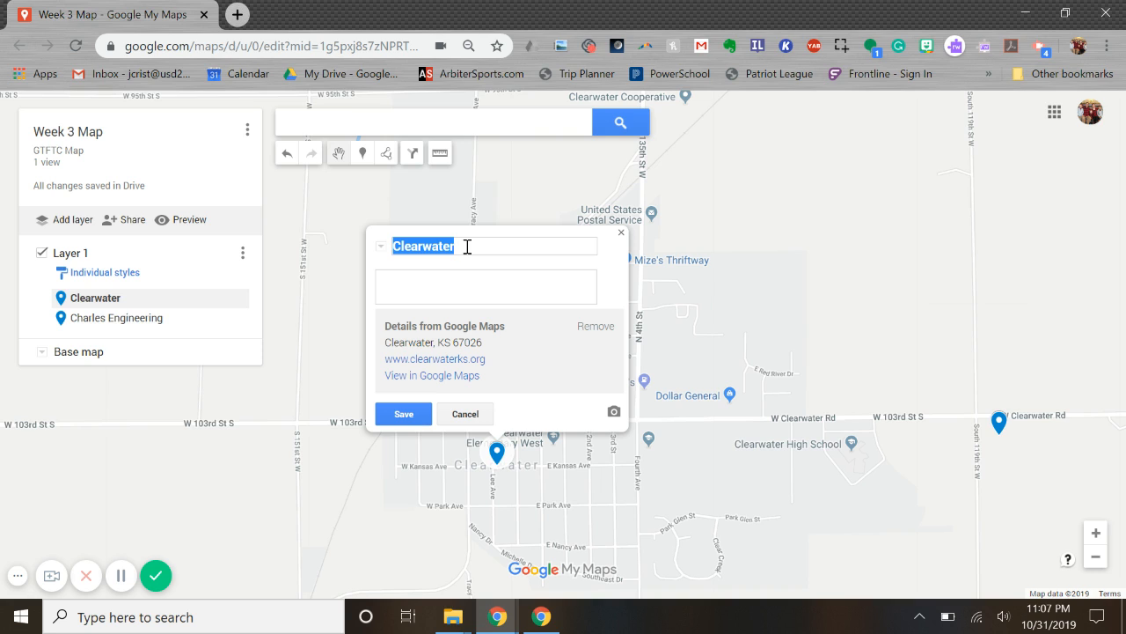
{"action": "left_click", "coordinate": [422, 284]}
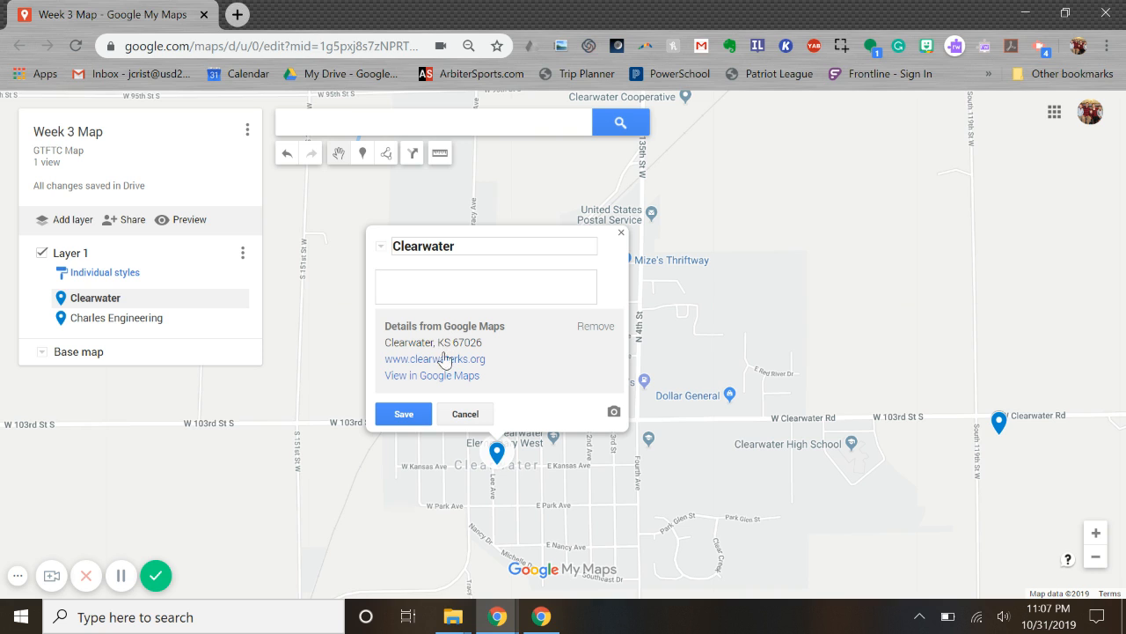
{"action": "left_click", "coordinate": [595, 327]}
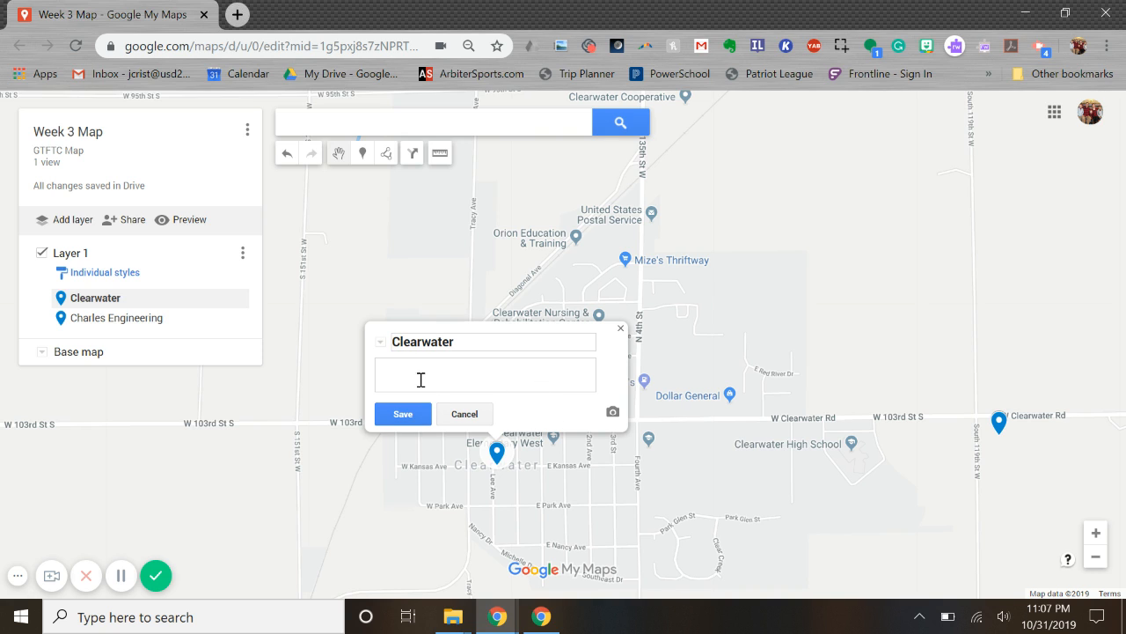
{"action": "left_click", "coordinate": [406, 415]}
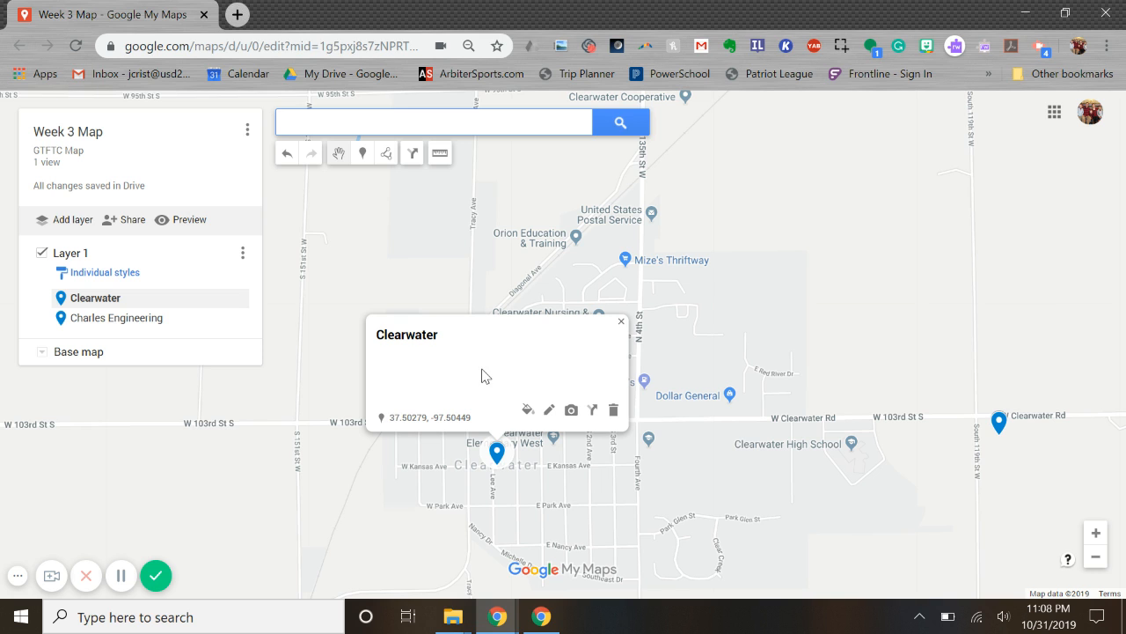
Step: Change the color of the Charles Engineering marker to dark red
{"action": "left_click", "coordinate": [1004, 429]}
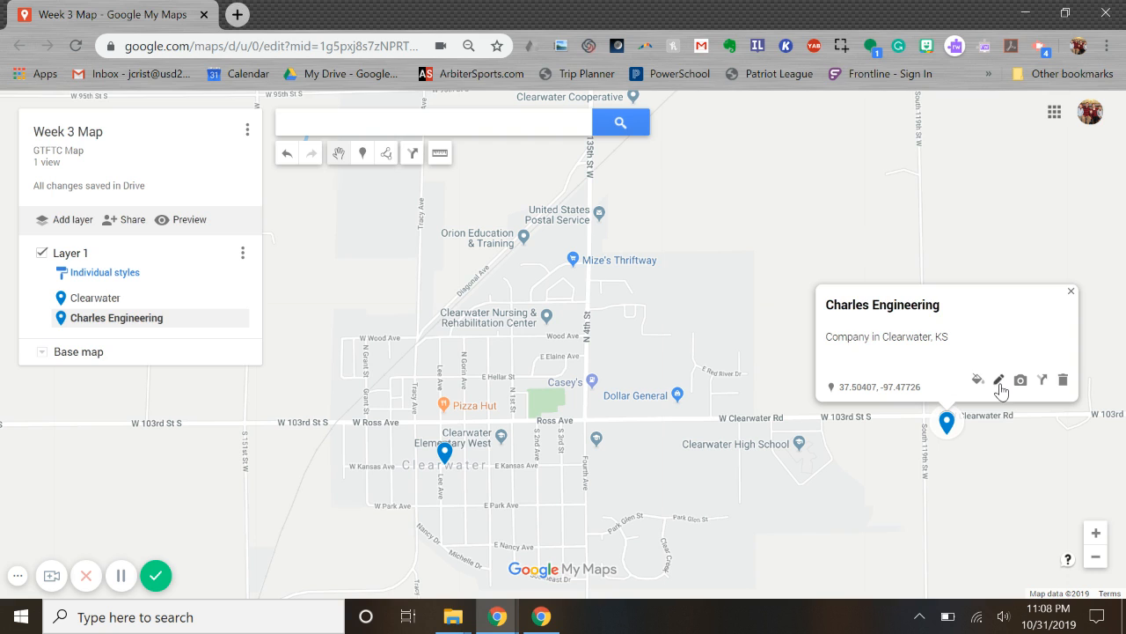
{"action": "left_click", "coordinate": [999, 382]}
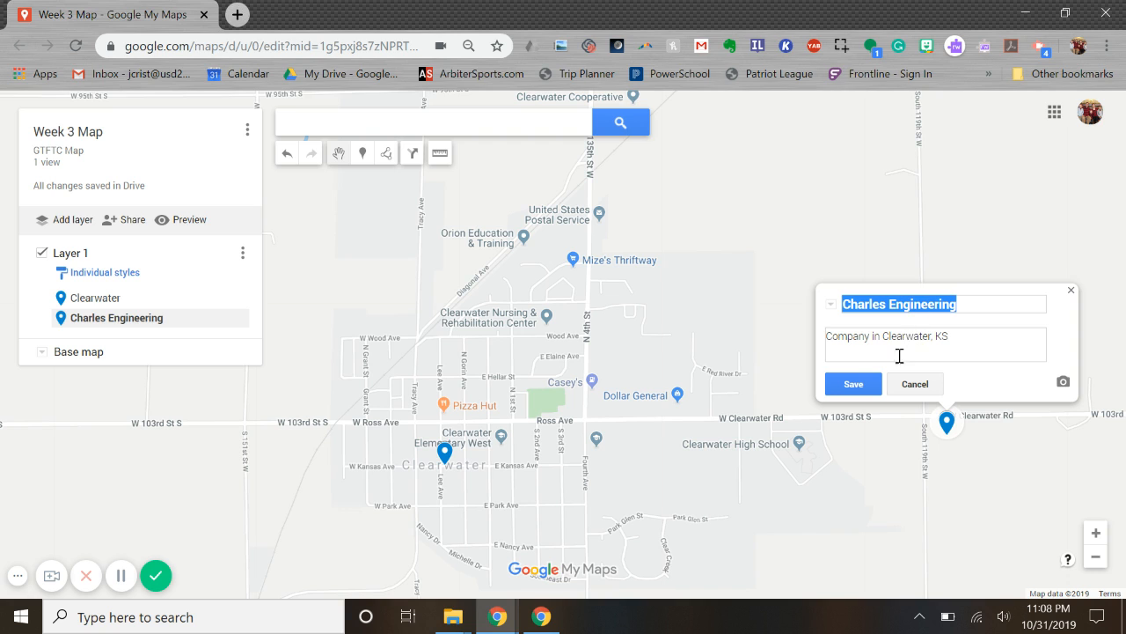
{"action": "left_click", "coordinate": [865, 393]}
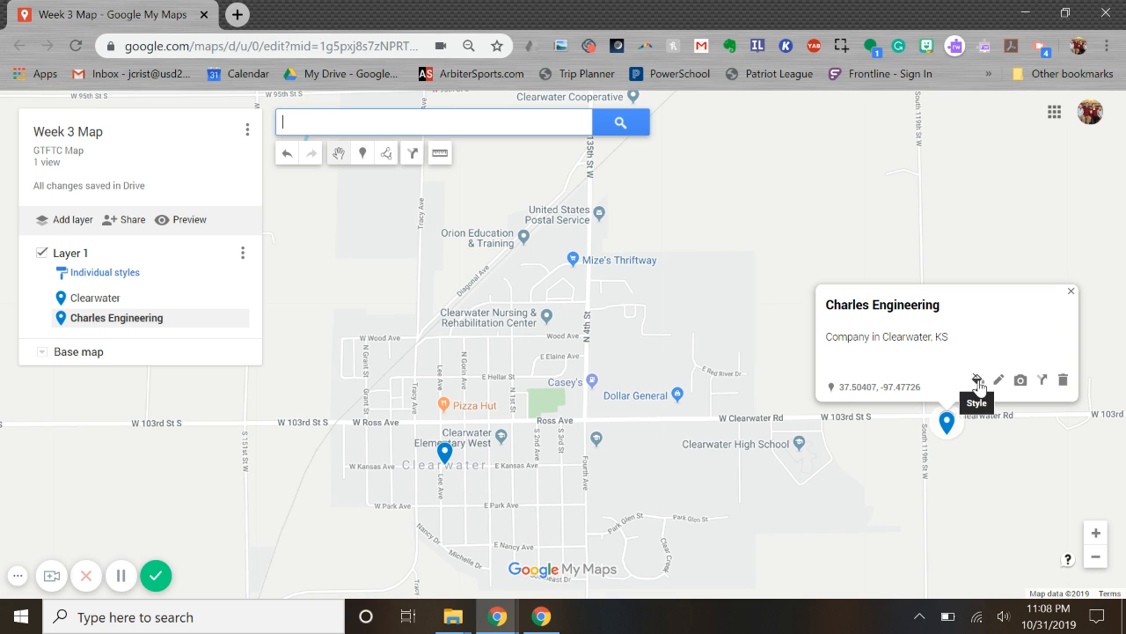
{"action": "left_click", "coordinate": [978, 383]}
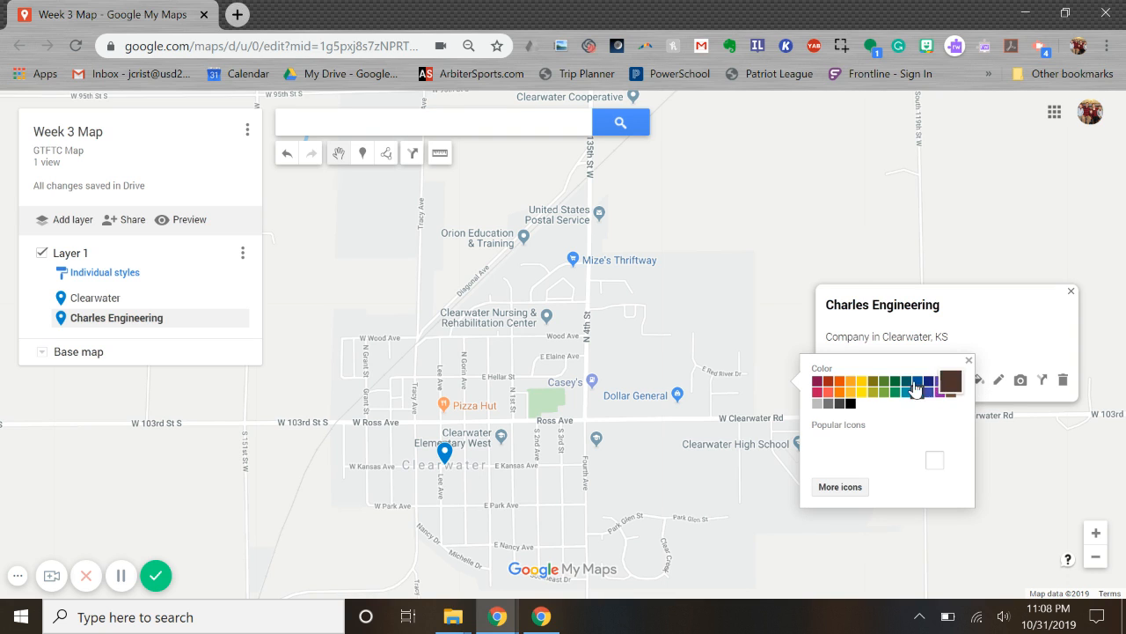
{"action": "left_click", "coordinate": [832, 386]}
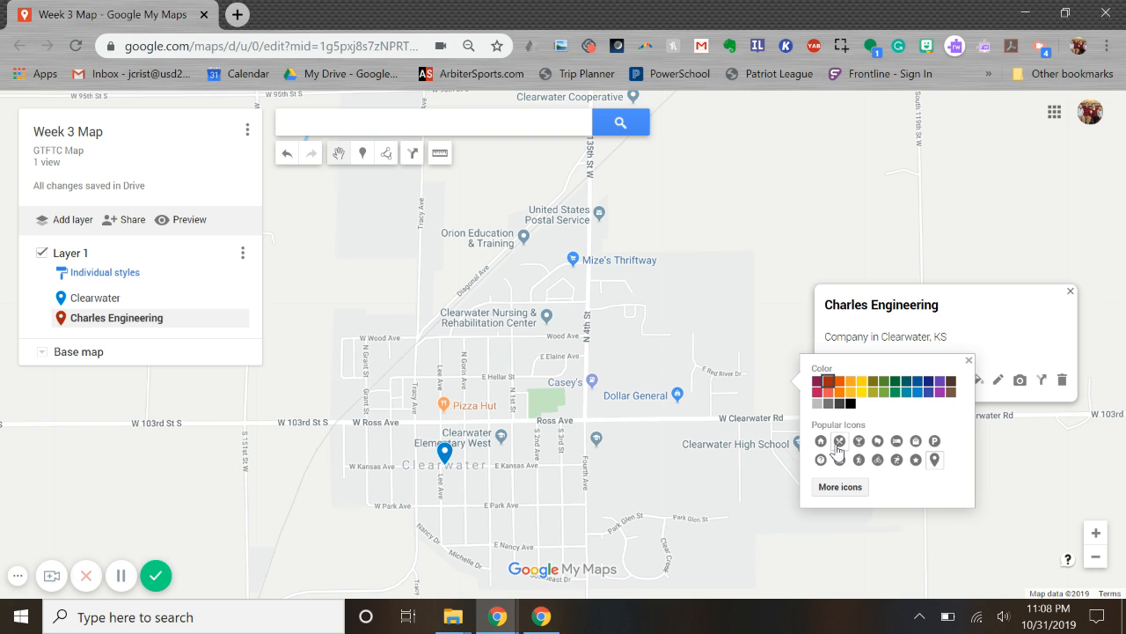
Step: Browse the full icon collection for the Charles Engineering marker, keeping the standard pin shape
{"action": "left_click", "coordinate": [839, 489]}
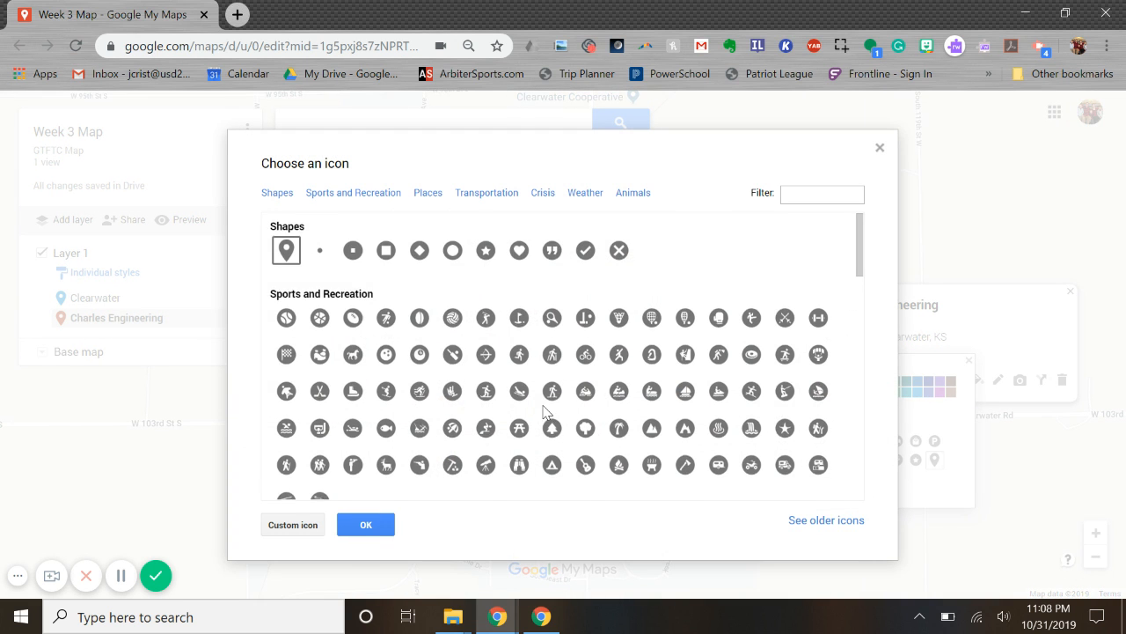
{"action": "scroll", "coordinate": [546, 412], "scroll_direction": "down", "scroll_amount": 10}
{"action": "scroll", "coordinate": [546, 412], "scroll_direction": "up", "scroll_amount": 3}
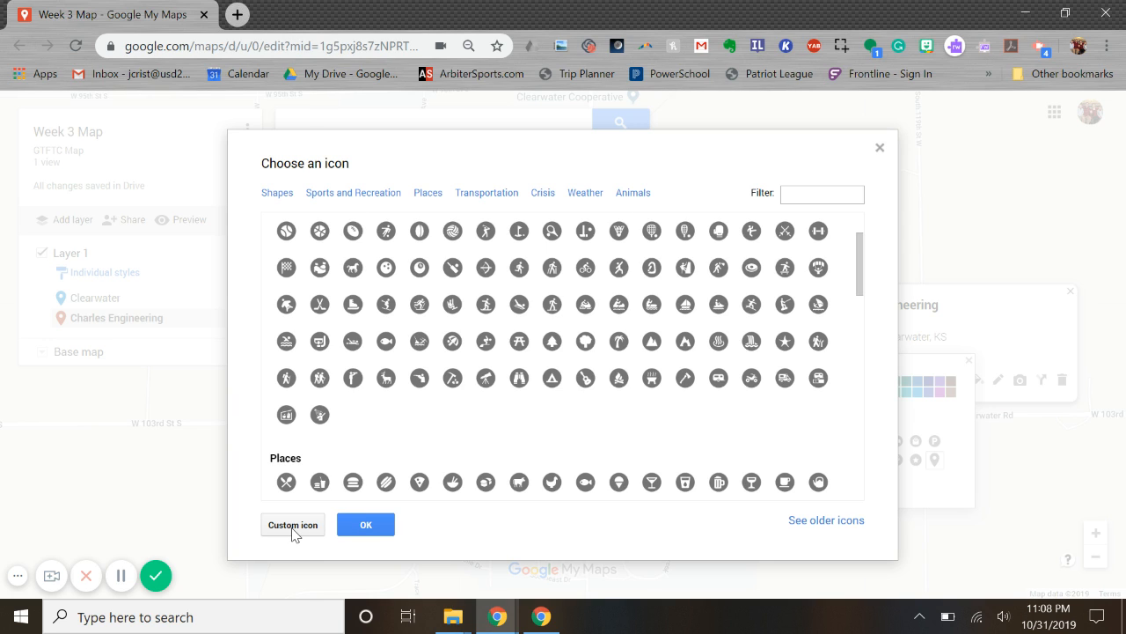
{"action": "left_click", "coordinate": [368, 525]}
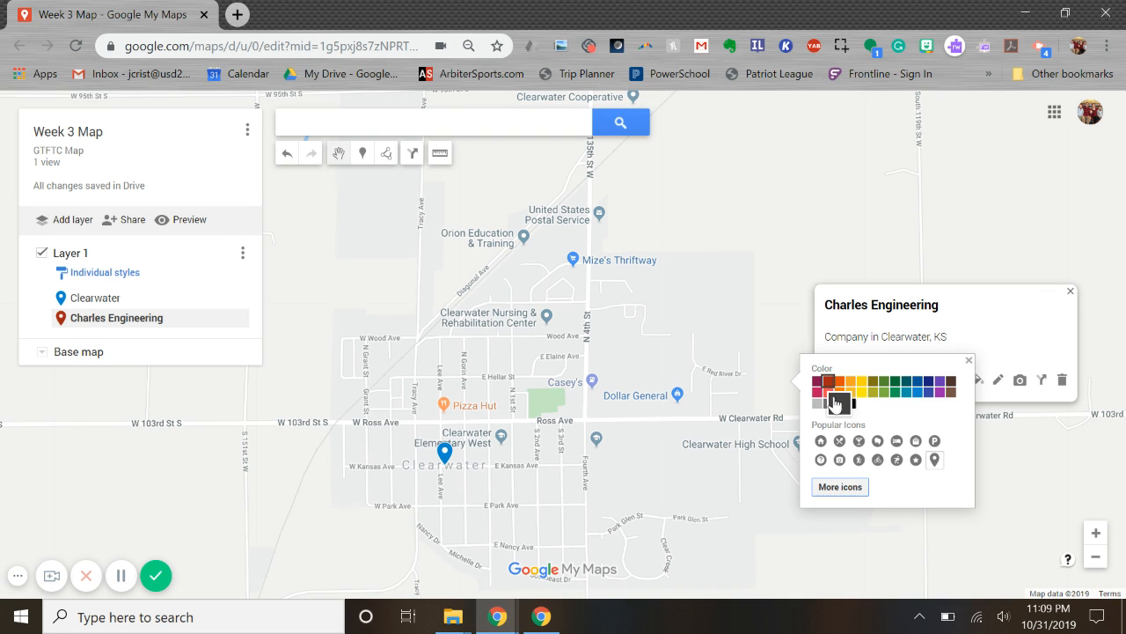
{"action": "left_click", "coordinate": [970, 361]}
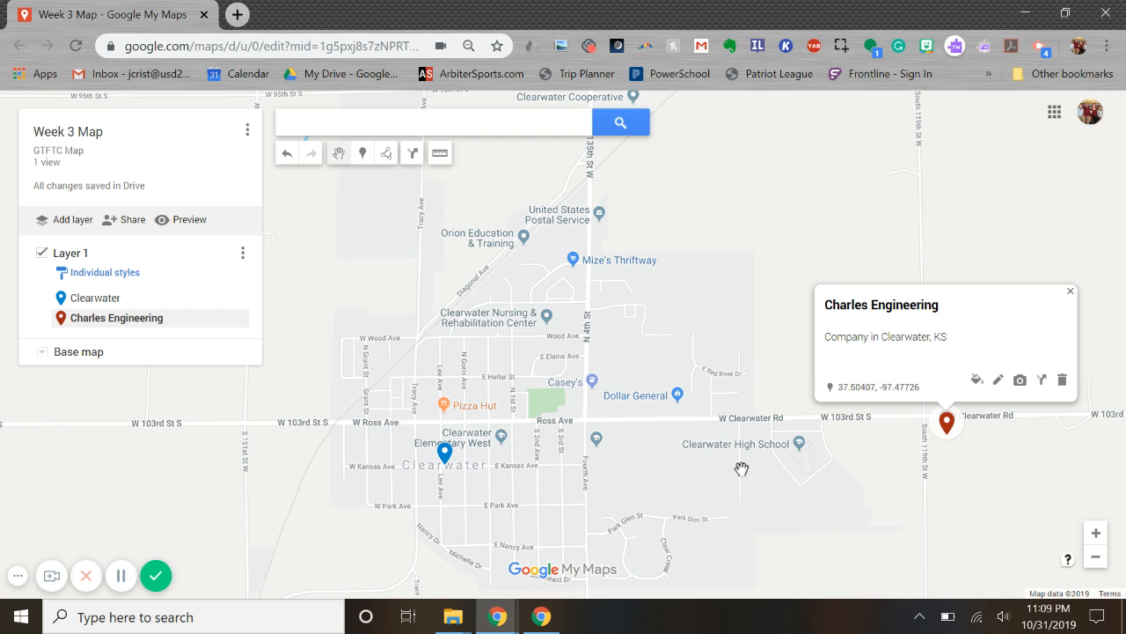
{"action": "scroll", "coordinate": [585, 417], "scroll_direction": "down", "scroll_amount": 3}
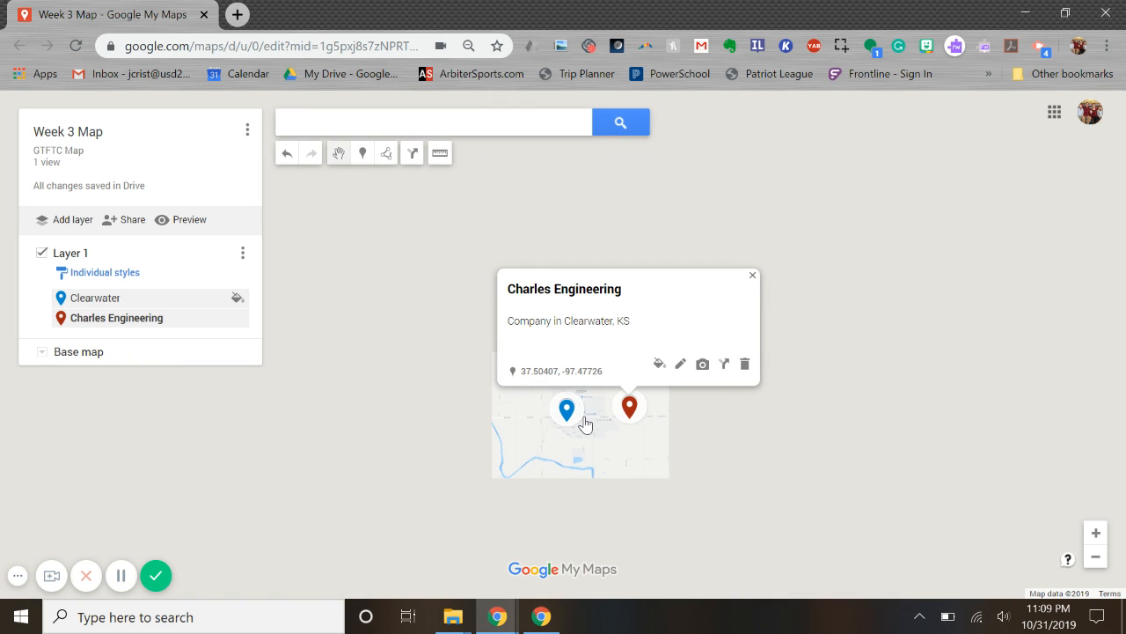
{"action": "scroll", "coordinate": [587, 453], "scroll_direction": "down", "scroll_amount": 2}
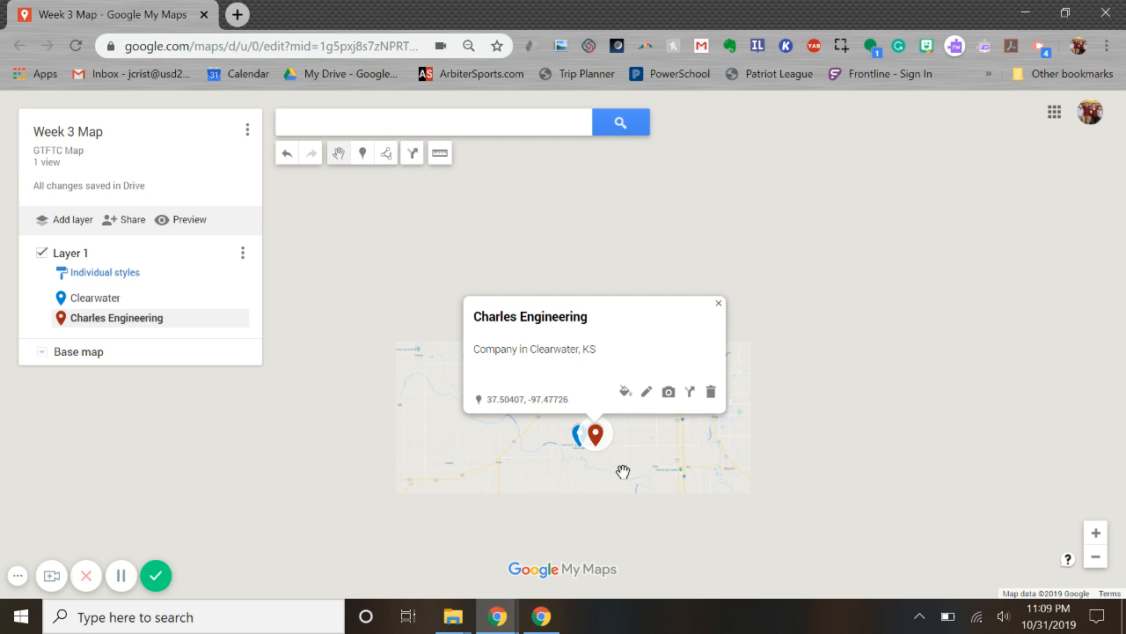
{"action": "scroll", "coordinate": [611, 469], "scroll_direction": "up", "scroll_amount": 1}
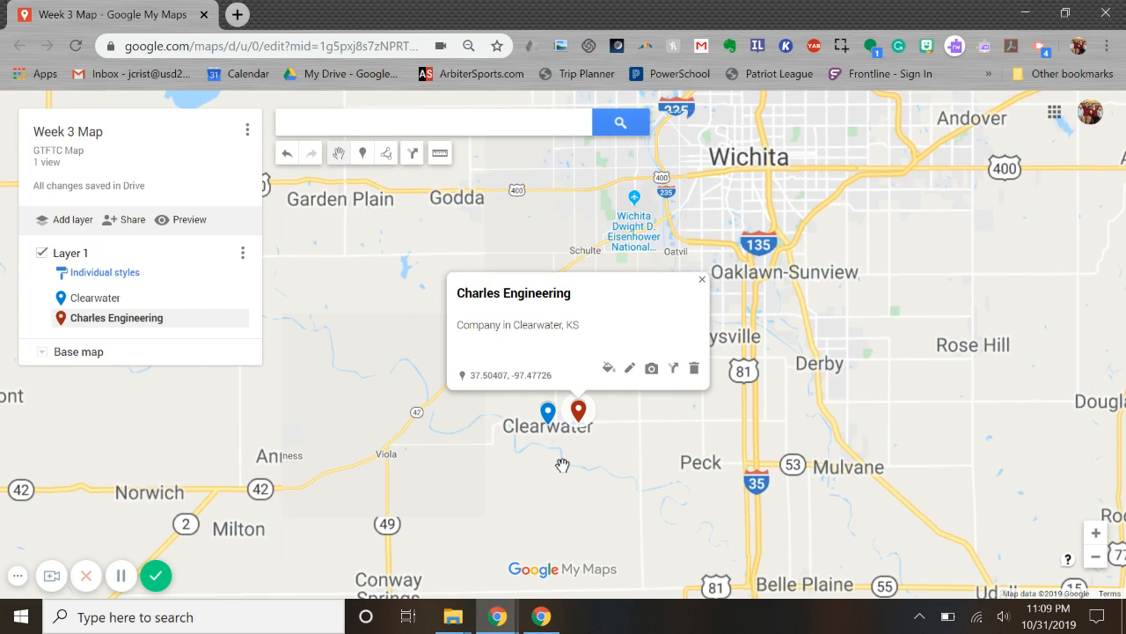